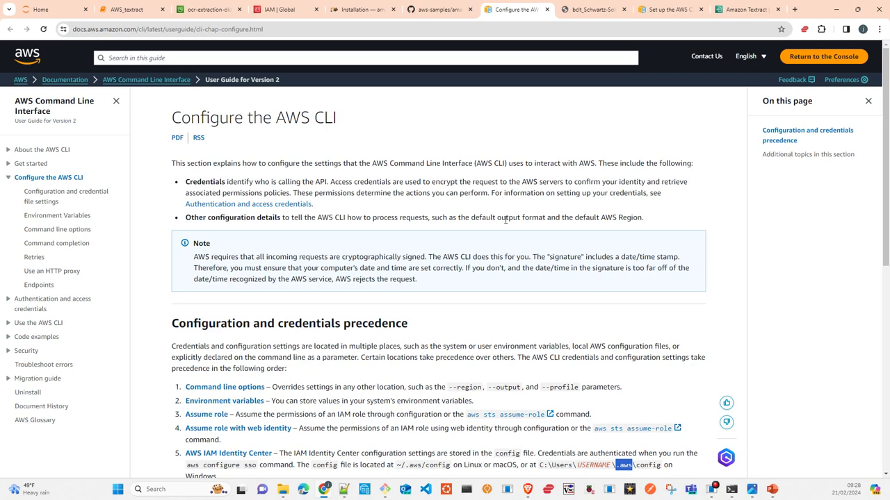
# Step: Open the ml_user details from the IAM users list and review its access key summary
pyautogui.click(283, 11)
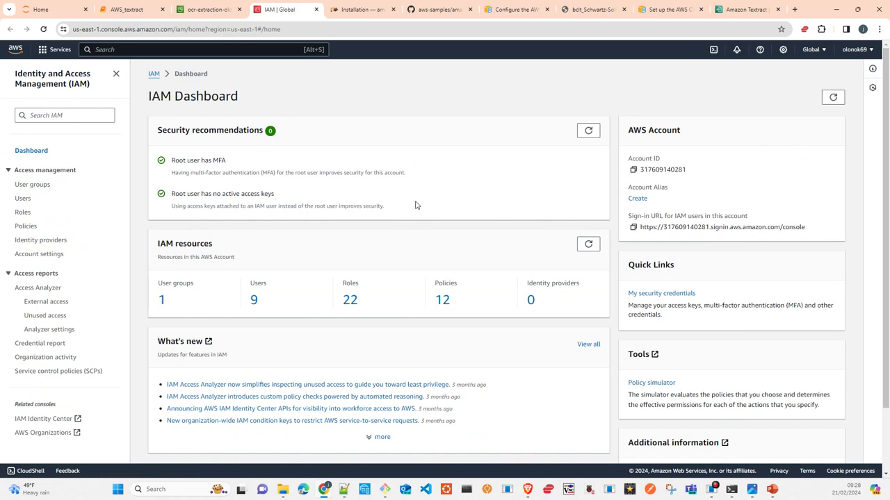
pyautogui.click(255, 300)
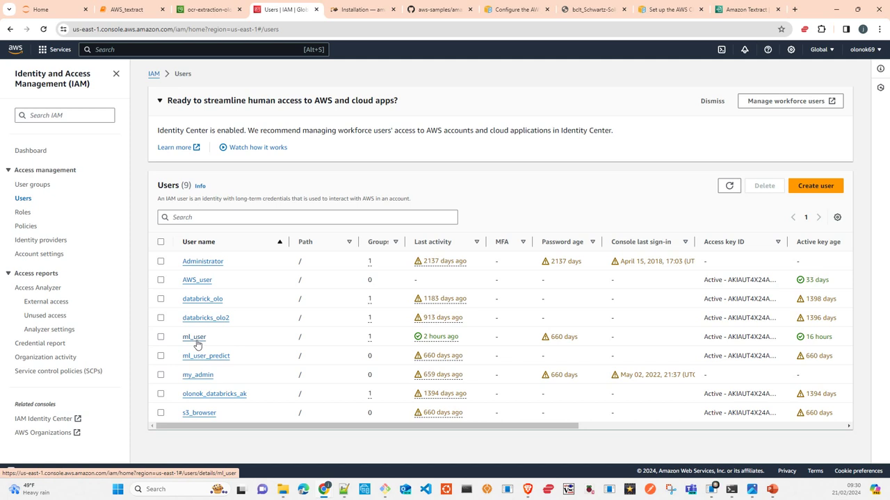
pyautogui.click(195, 337)
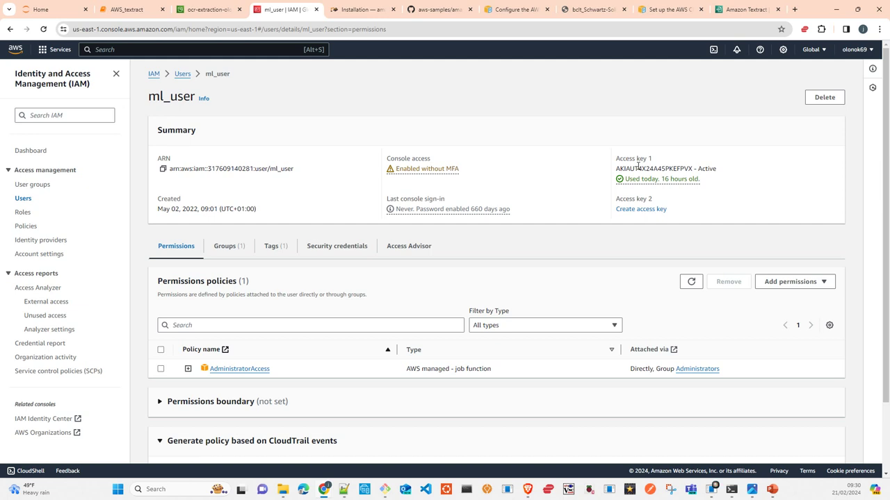
pyautogui.rightClick(637, 167)
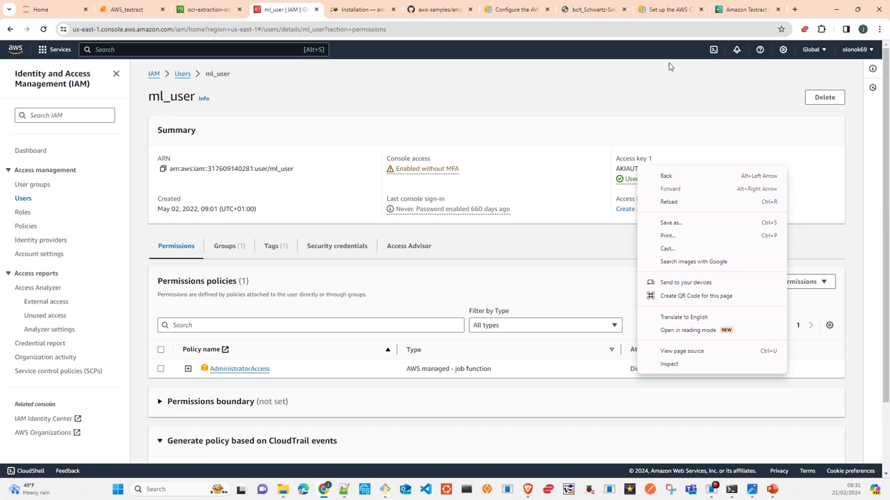
pyautogui.click(514, 79)
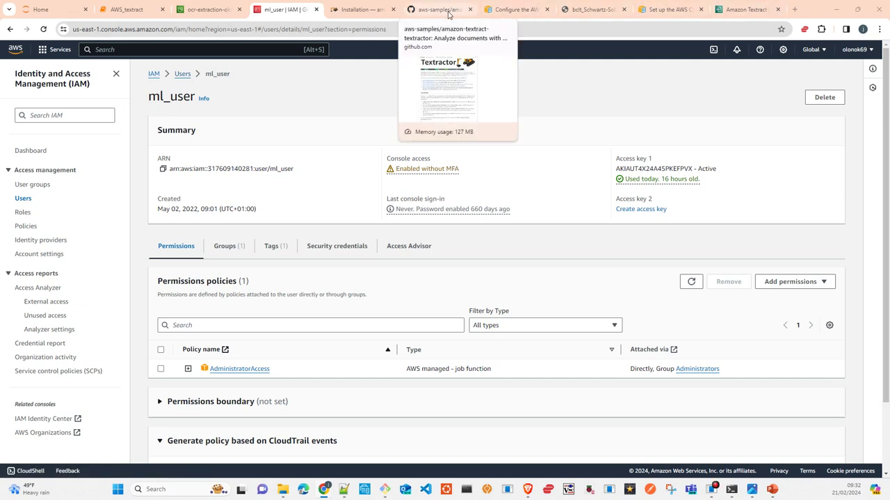
# Step: Review where the AWS CLI guide says the config and credentials files are stored under the .aws folder on Windows
pyautogui.click(526, 11)
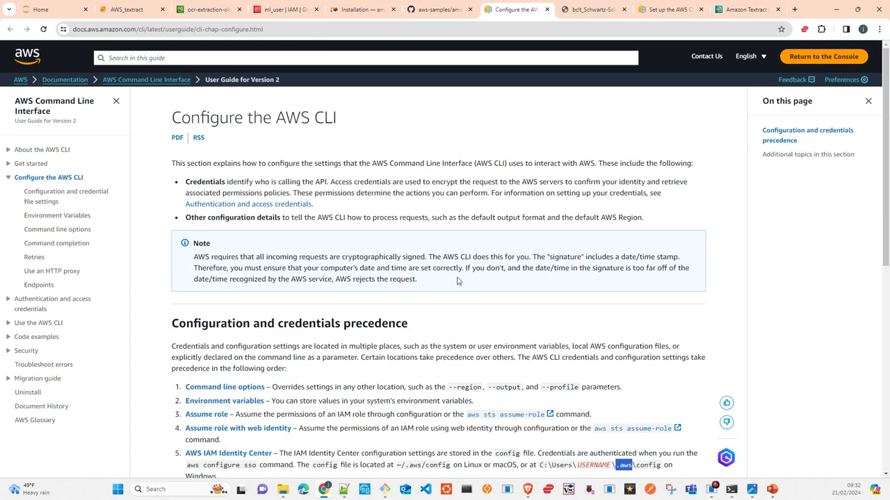
pyautogui.scroll(-1, 458, 281)
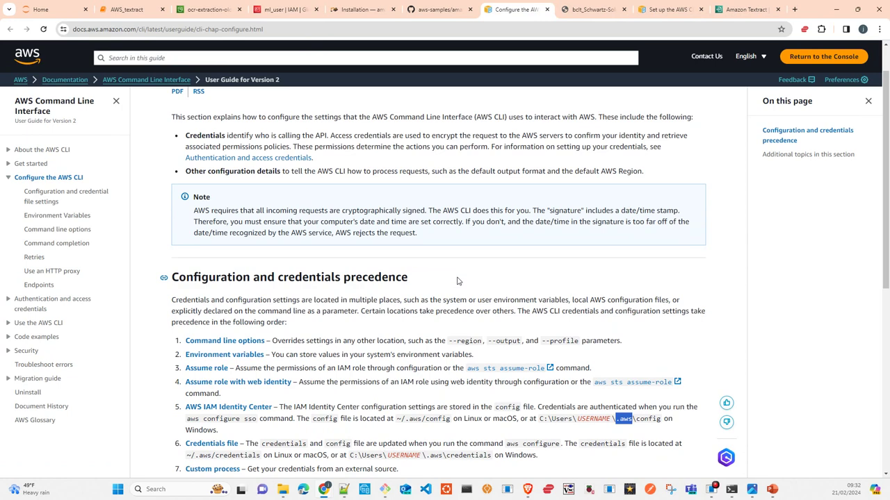
pyautogui.scroll(-2, 457, 281)
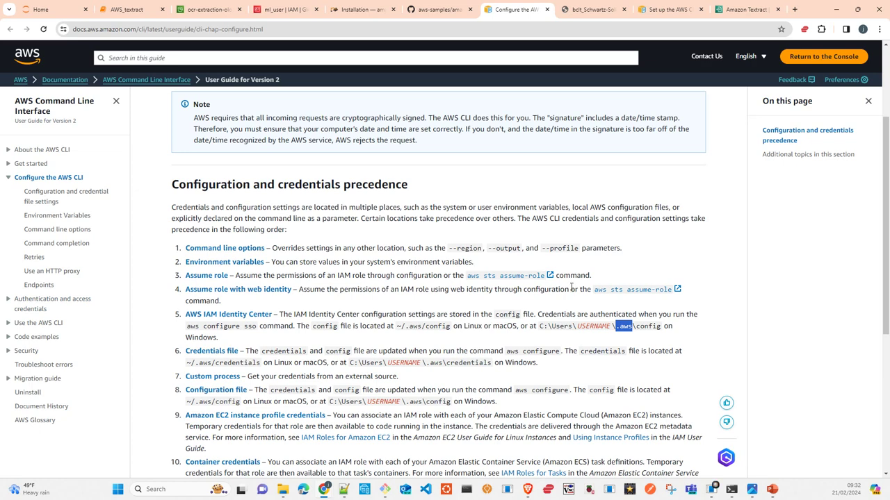
pyautogui.doubleClick(650, 327)
pyautogui.click(459, 360)
pyautogui.doubleClick(459, 362)
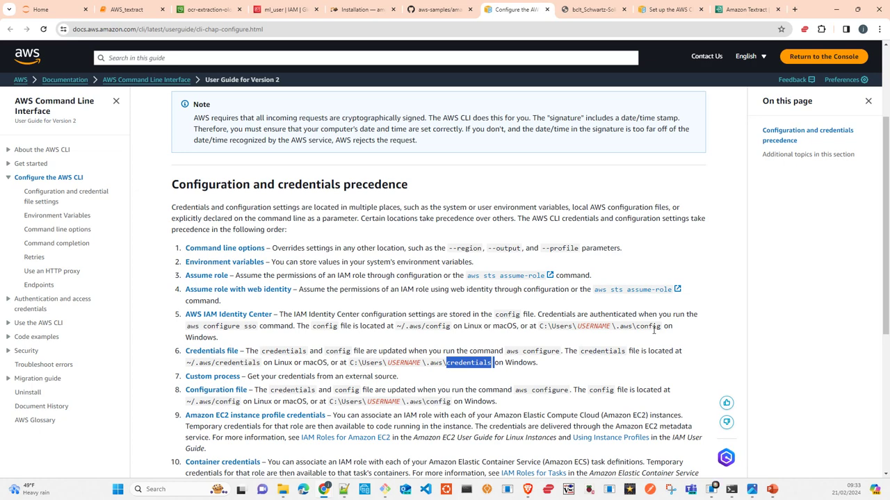
# Step: Locate the Textractor profile_name="default" line near the start of the AWS_textract notebook
pyautogui.click(125, 8)
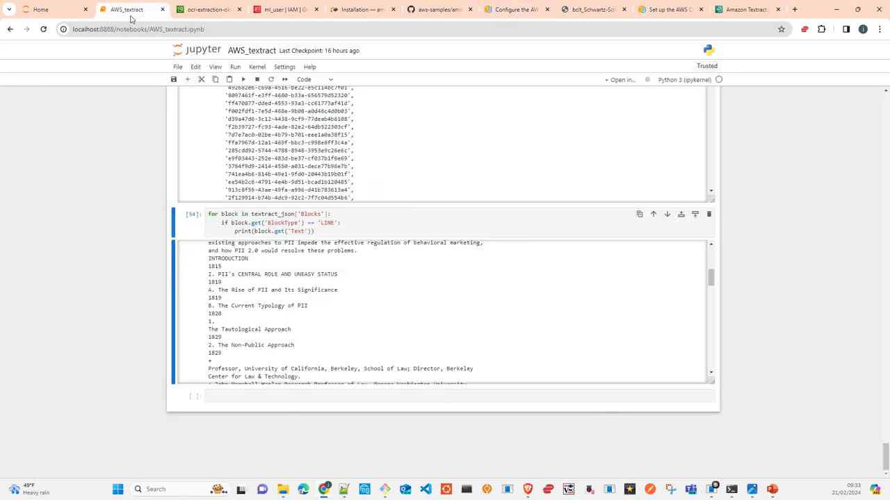
pyautogui.moveTo(886, 461); pyautogui.dragTo(886, 104)
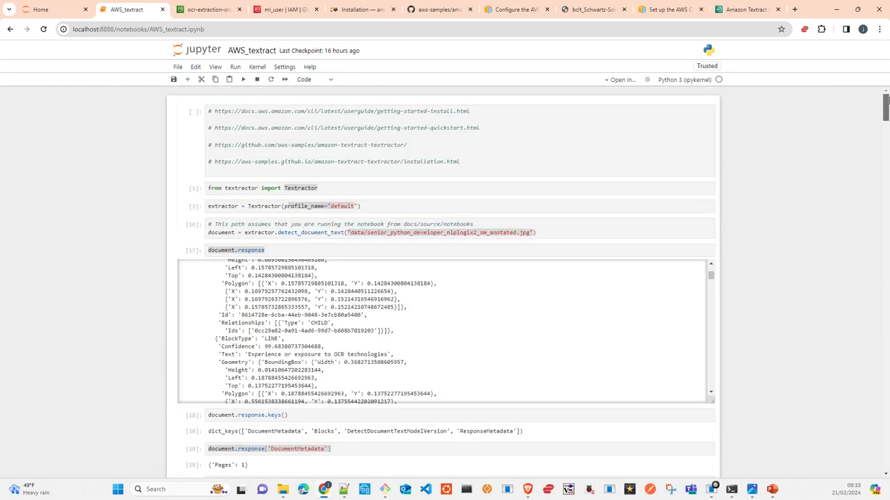
pyautogui.click(284, 206)
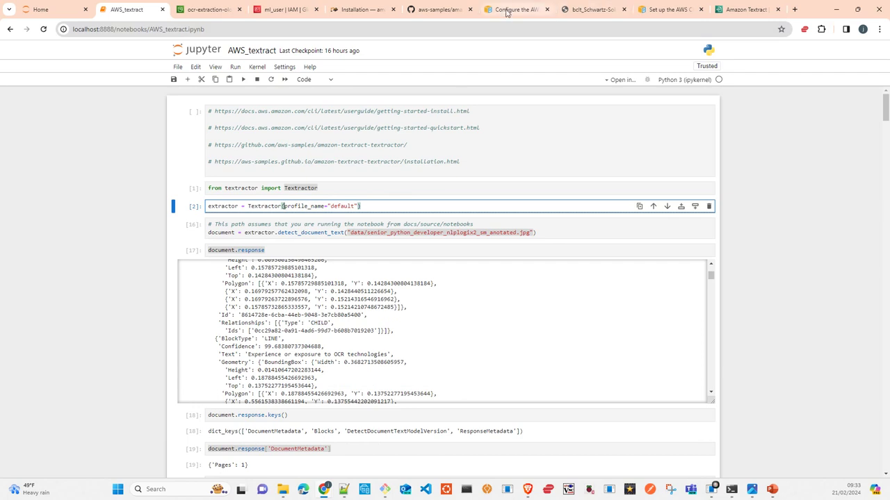
# Step: Highlight the [default] and [profile user1] headings in the AWS CLI setup guide's sample config file
pyautogui.click(661, 12)
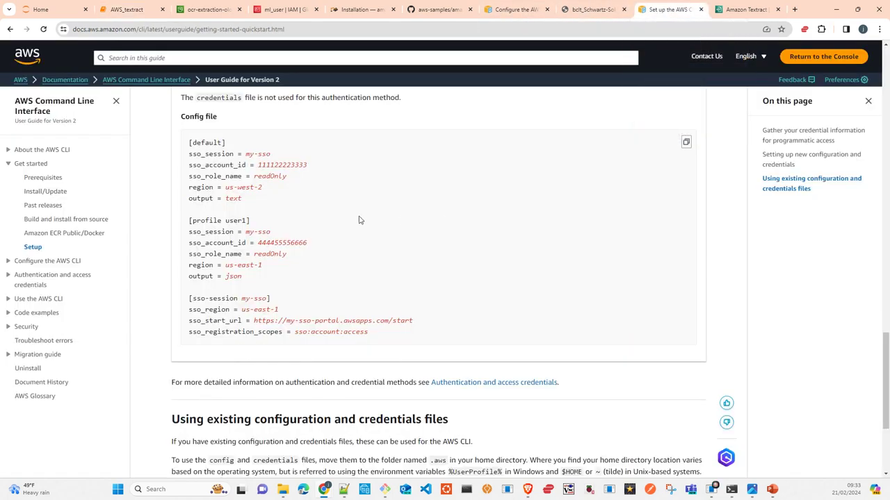
pyautogui.moveTo(232, 143); pyautogui.dragTo(185, 142)
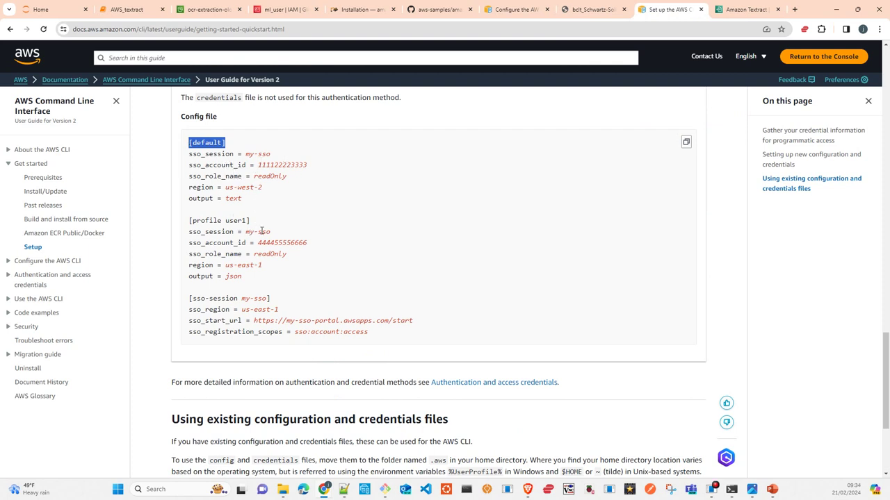
pyautogui.moveTo(259, 222); pyautogui.dragTo(186, 221)
pyautogui.scroll(-3, 282, 287)
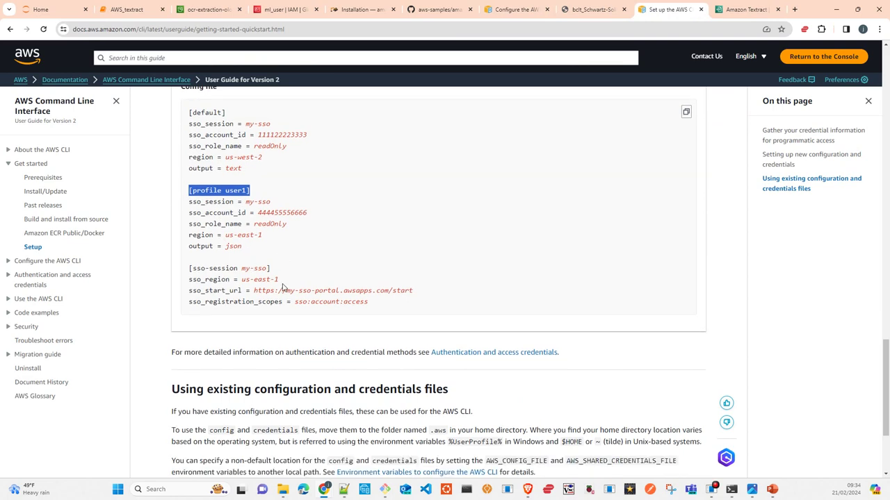
# Step: Examine the aws configure sso example and the section on manually editing the credentials and config files
pyautogui.scroll(15, 282, 287)
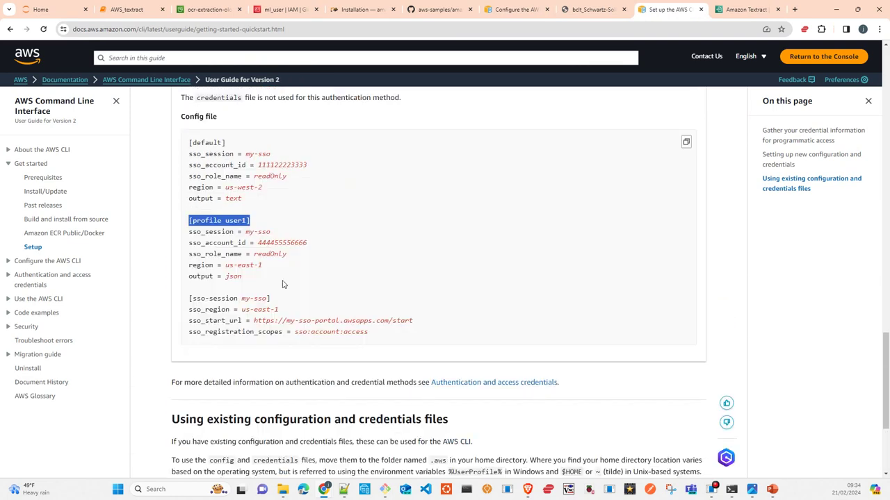
pyautogui.scroll(2, 282, 284)
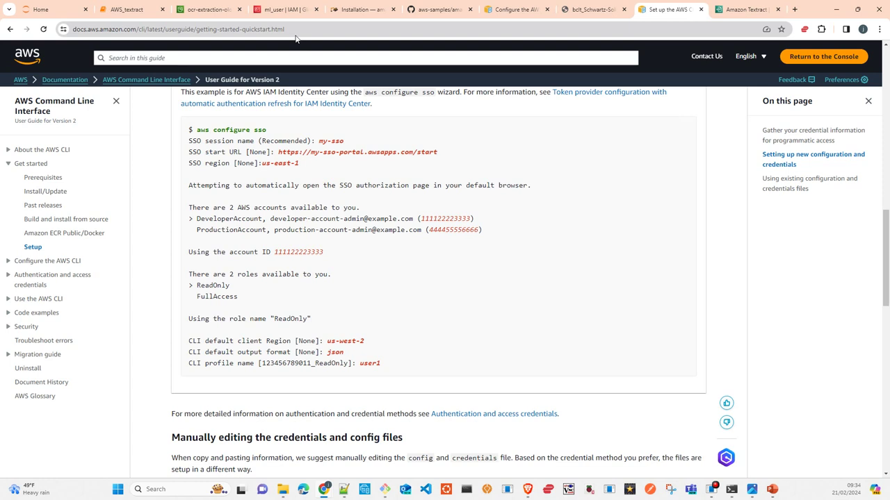
pyautogui.scroll(1, 447, 160)
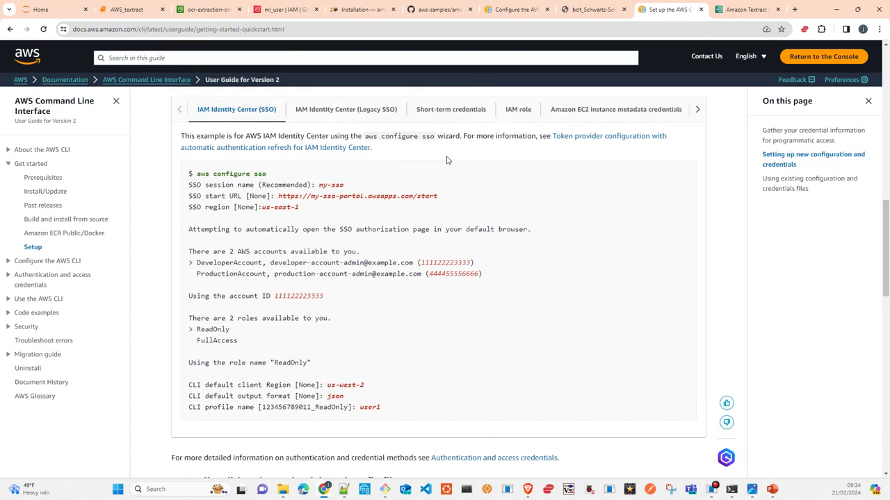
pyautogui.scroll(1, 446, 160)
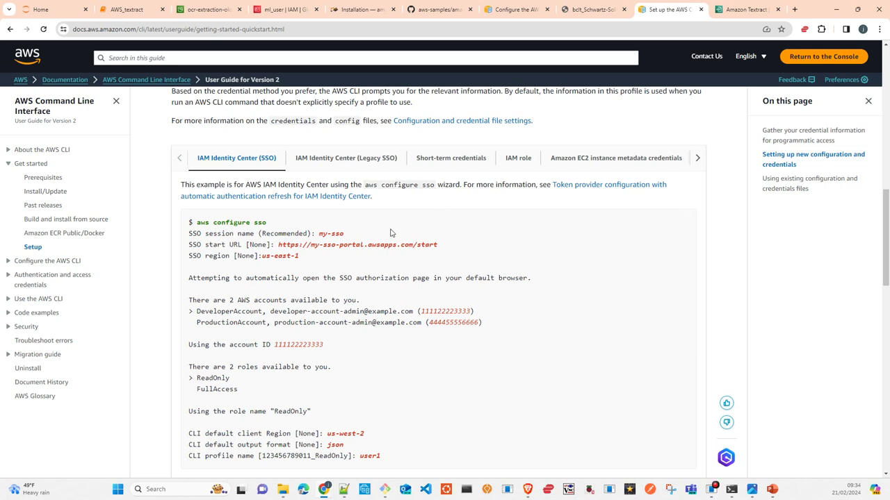
pyautogui.scroll(-2, 393, 242)
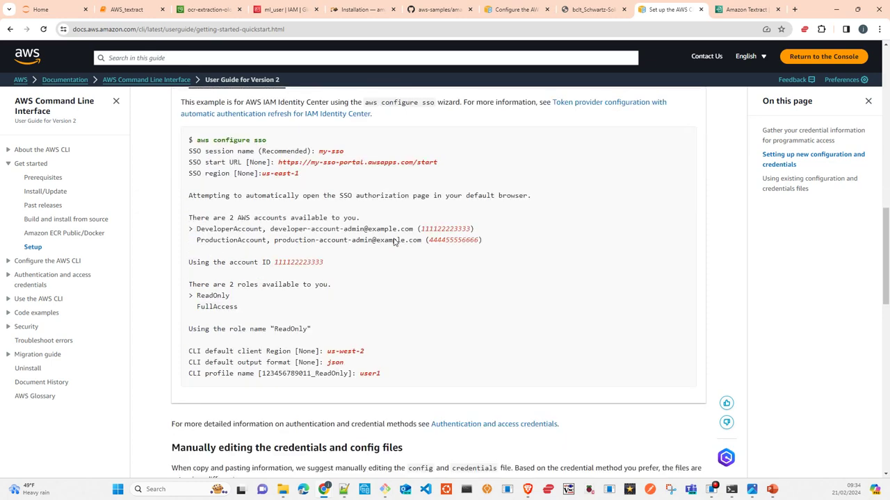
pyautogui.scroll(-2, 394, 242)
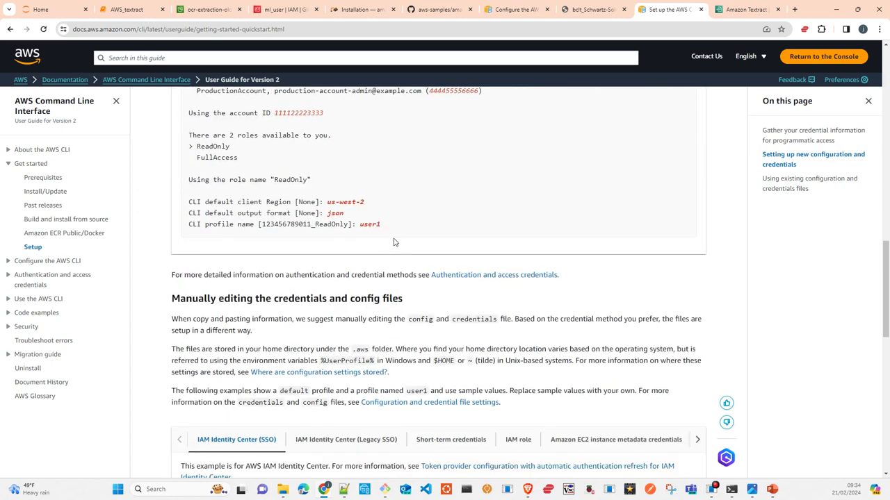
pyautogui.scroll(2, 394, 242)
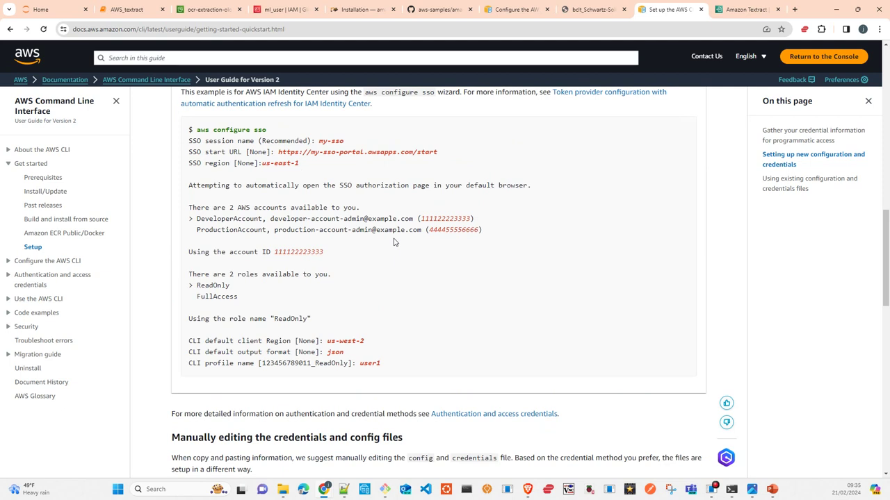
pyautogui.scroll(1, 393, 242)
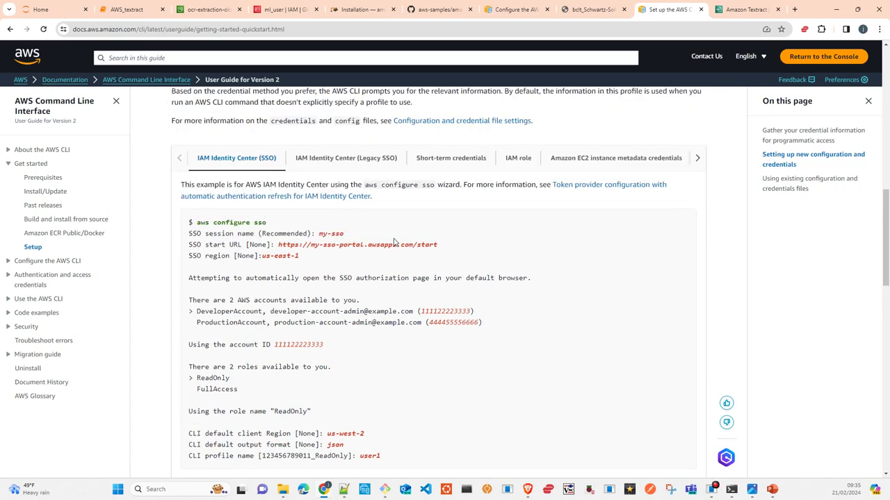
# Step: Browse the S3 buckets to the input folder of the ocr-extraction bucket and view the folder's properties
pyautogui.click(284, 19)
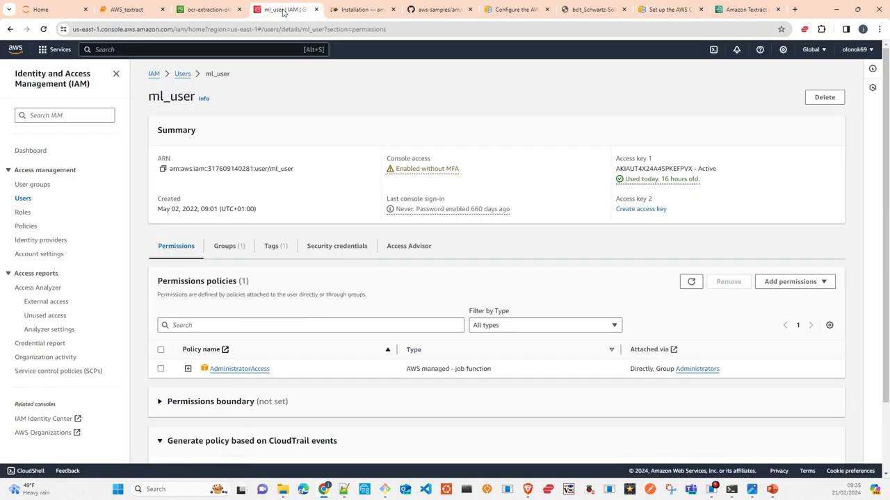
pyautogui.click(199, 15)
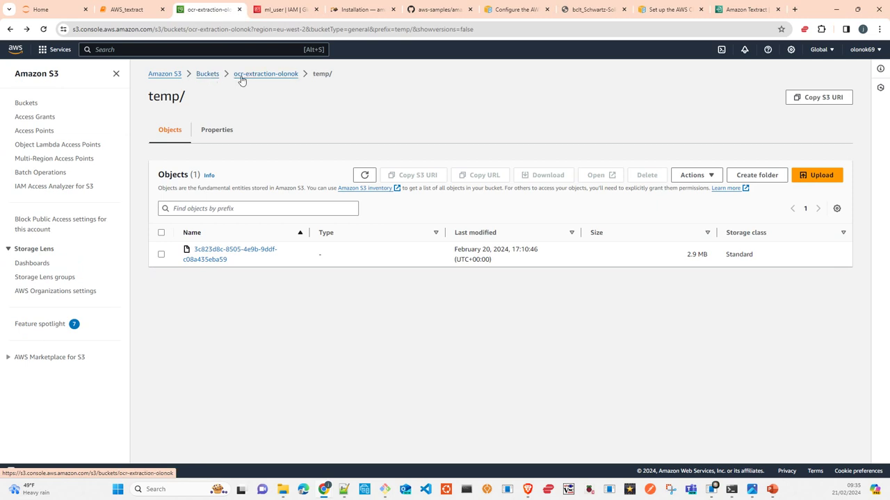
pyautogui.click(163, 78)
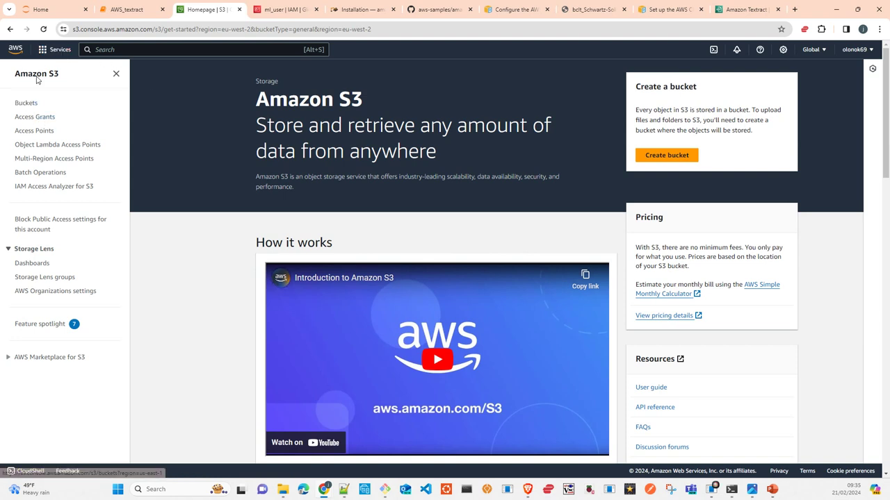
pyautogui.click(28, 104)
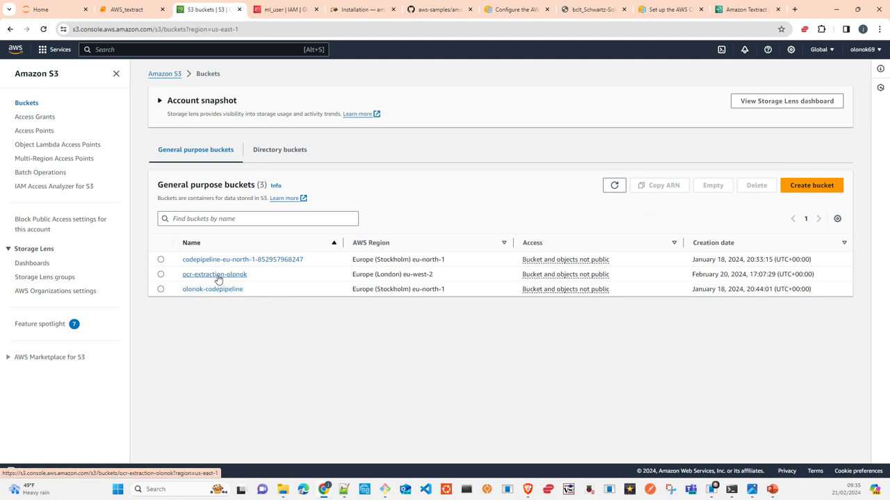
pyautogui.click(218, 275)
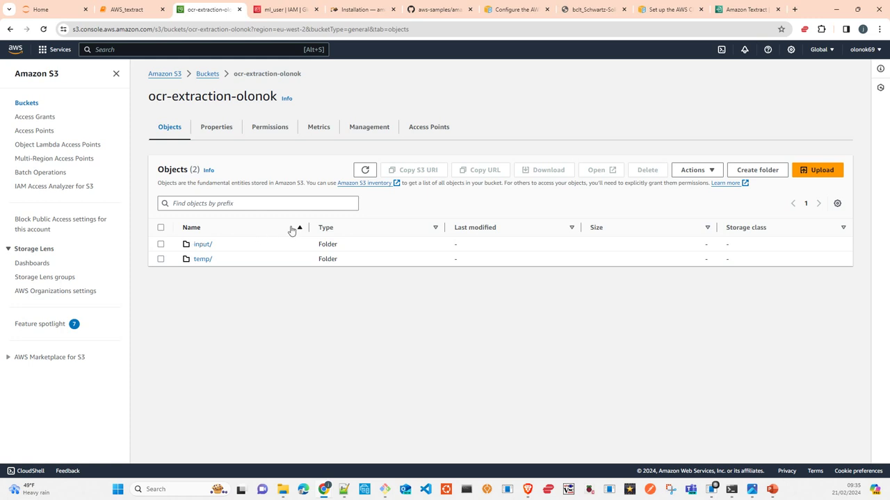
pyautogui.click(161, 244)
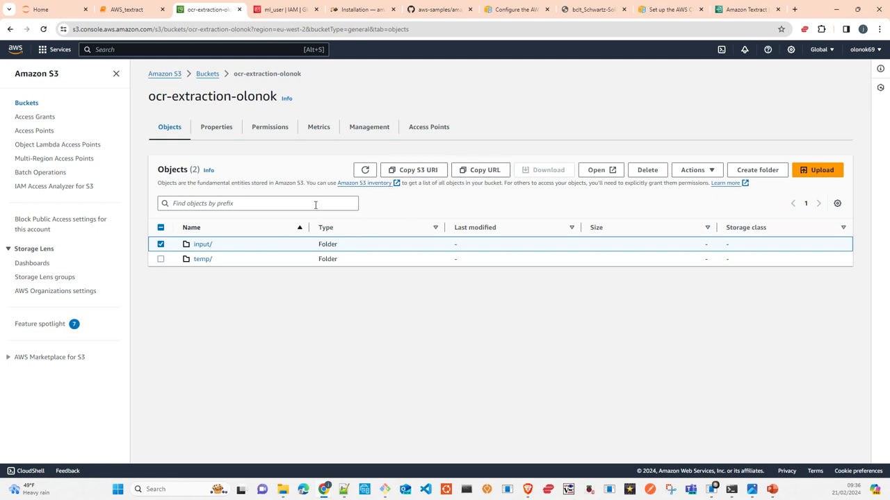
pyautogui.click(202, 244)
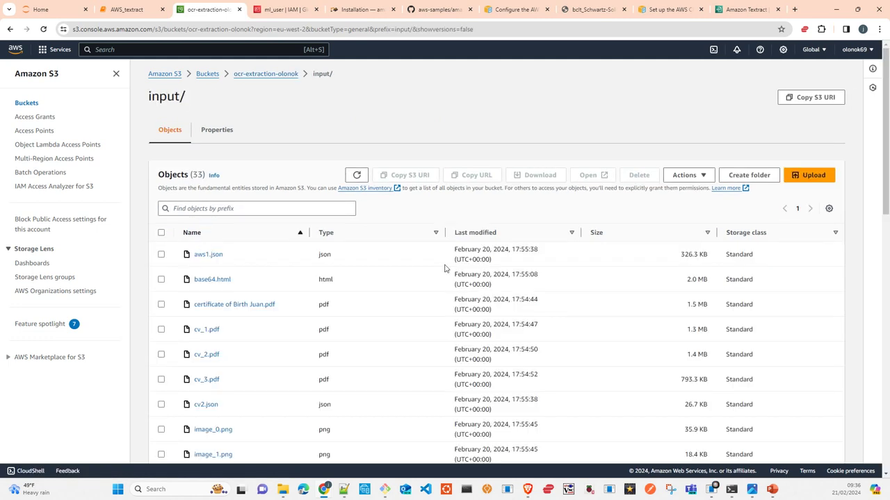
pyautogui.click(222, 133)
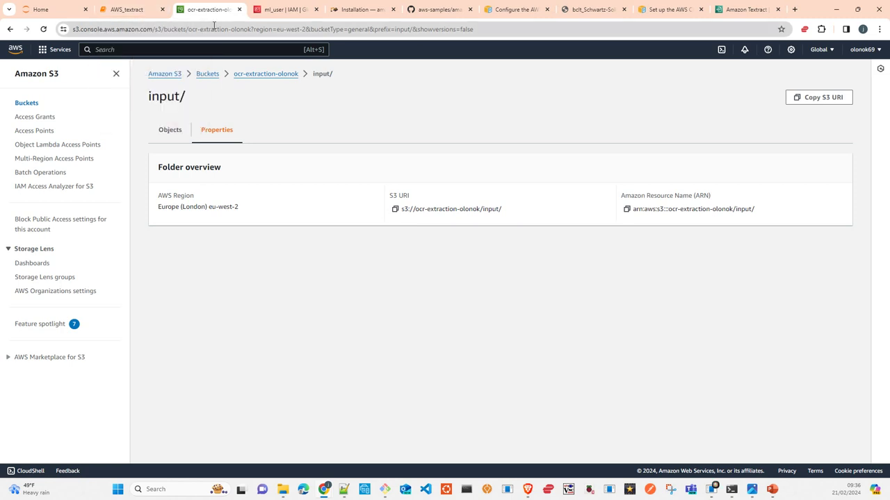
# Step: Review the Textractor installation documentation and the related packages and installation options in its GitHub README
pyautogui.click(362, 10)
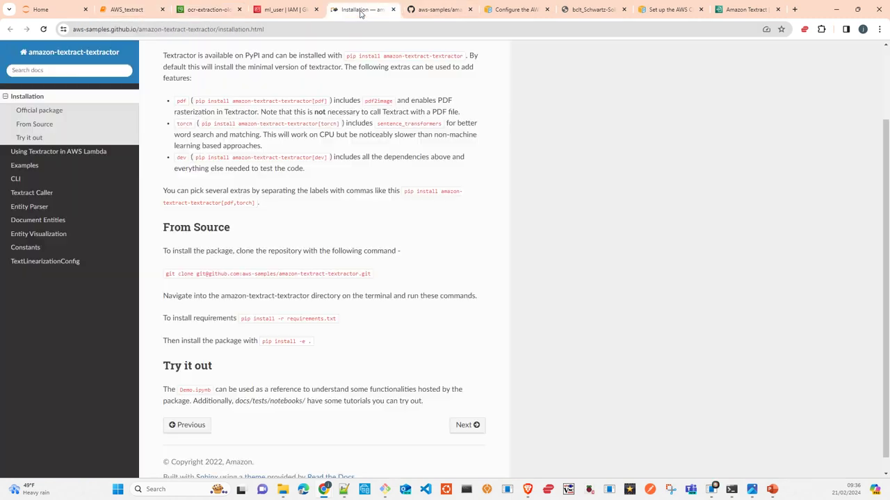
pyautogui.scroll(2, 623, 228)
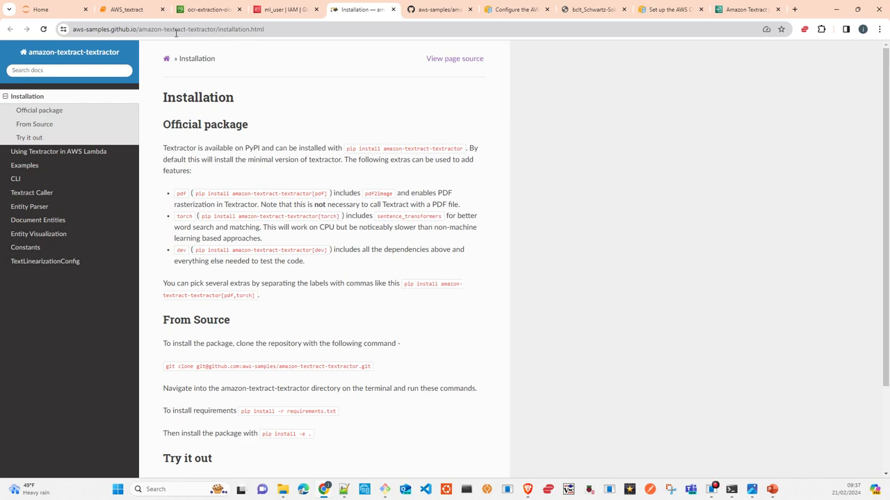
pyautogui.click(439, 9)
pyautogui.scroll(2, 439, 220)
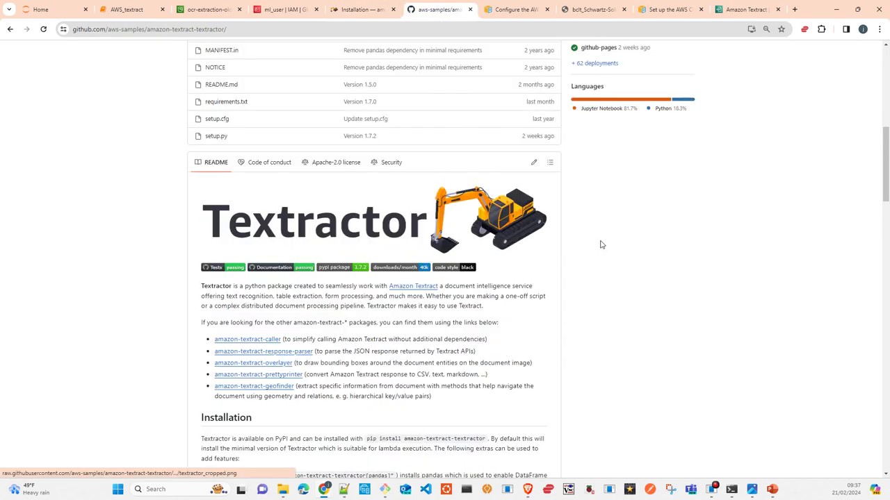
pyautogui.scroll(-2, 602, 244)
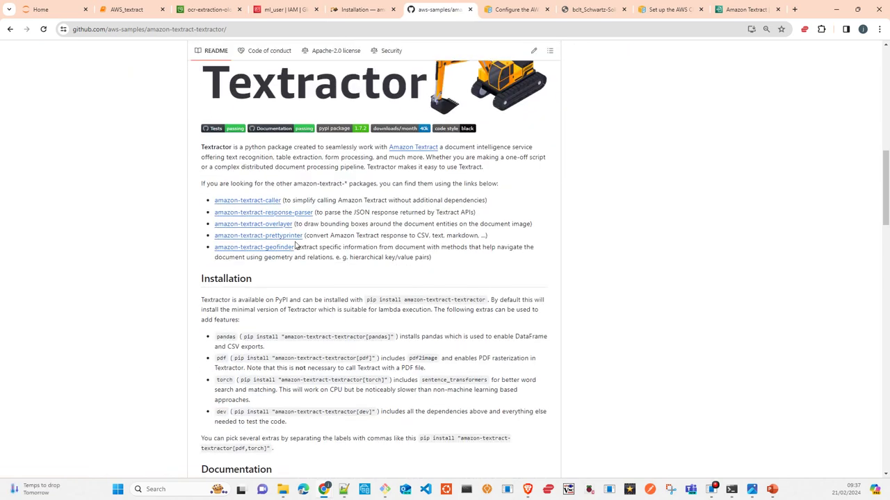